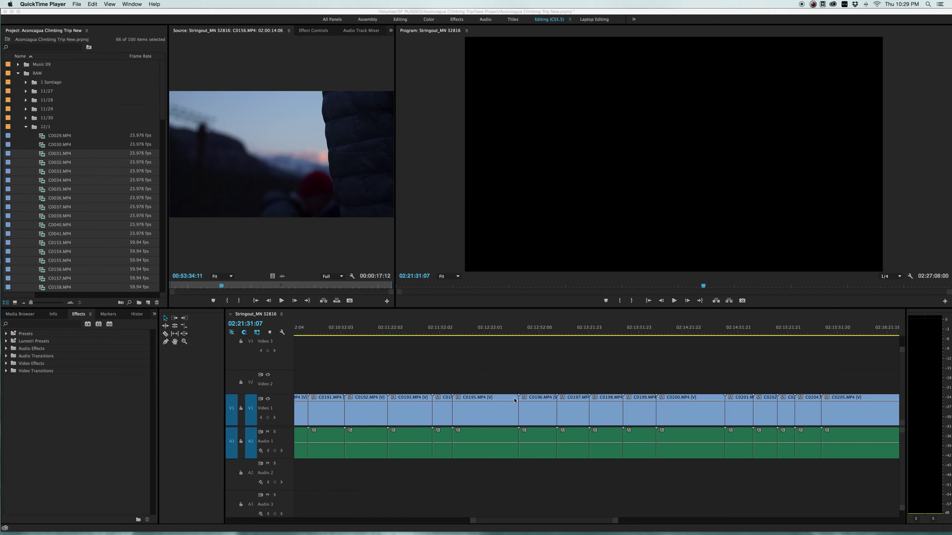
Scrub the playhead to 02:13:11:08, then play the sequence briefly and stop.
click(477, 332)
click(485, 332)
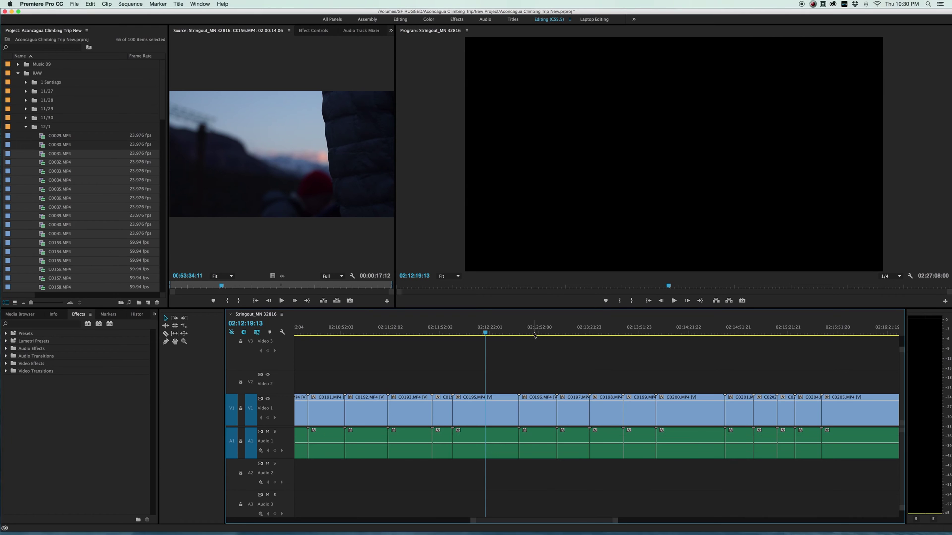
mouse_move(544, 335)
mouse_down()
mouse_move(603, 333)
mouse_move(531, 333)
mouse_up()
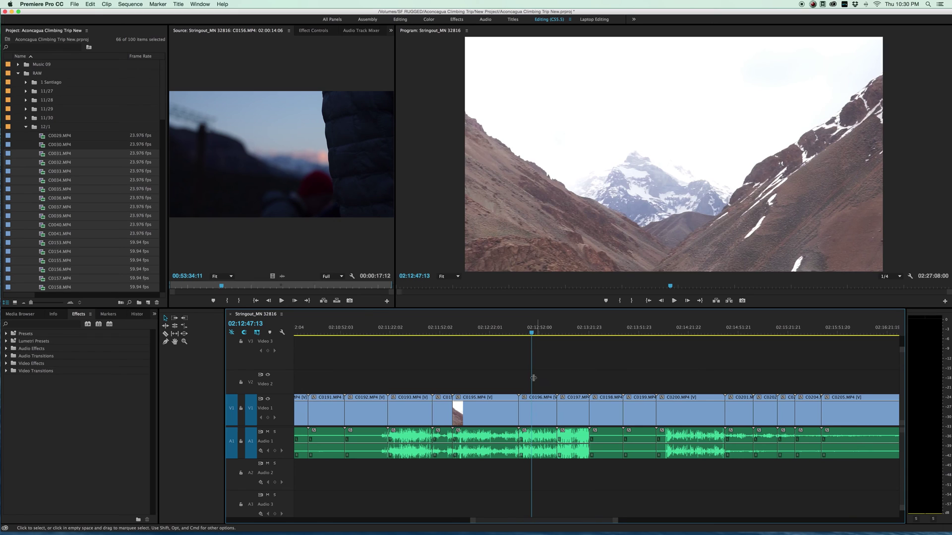
click(572, 332)
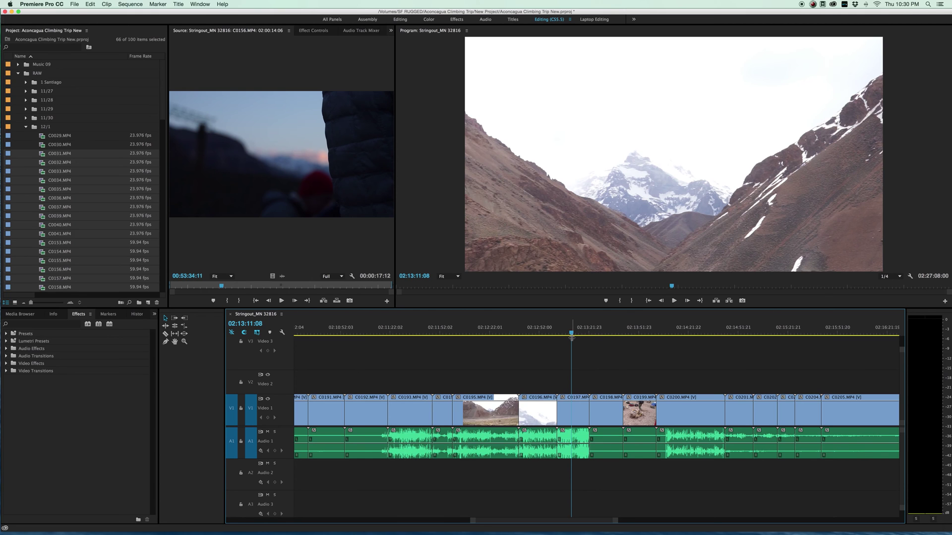
key(space)
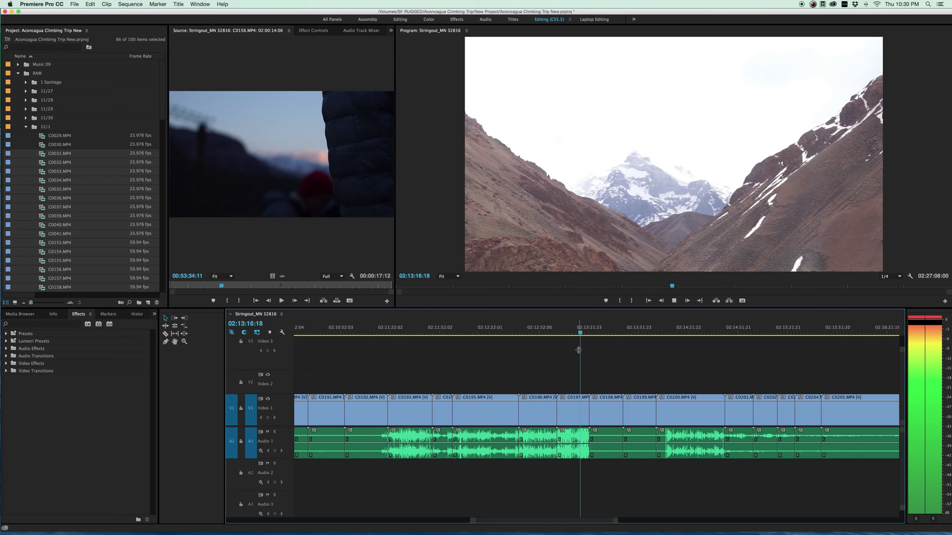
key(space)
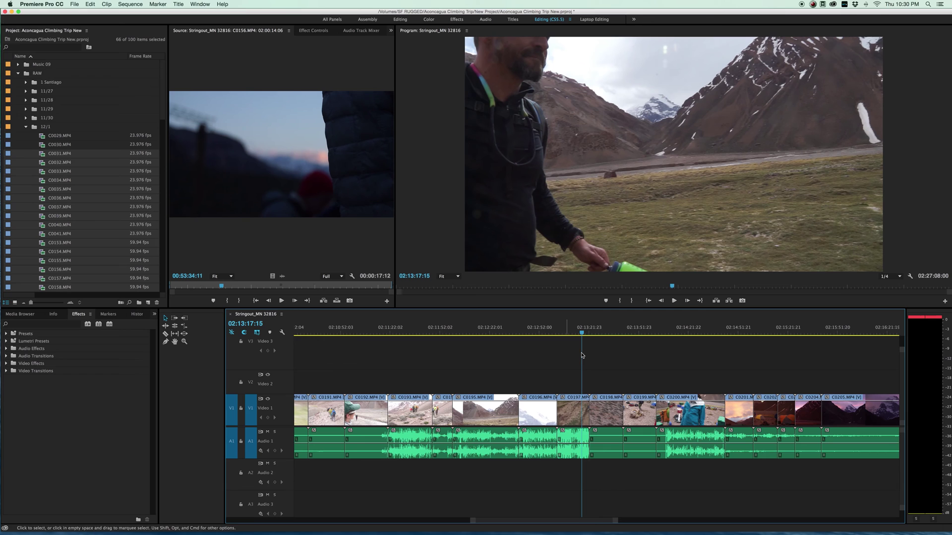
mouse_move(590, 522)
mouse_down()
mouse_move(630, 522)
mouse_move(599, 522)
mouse_up()
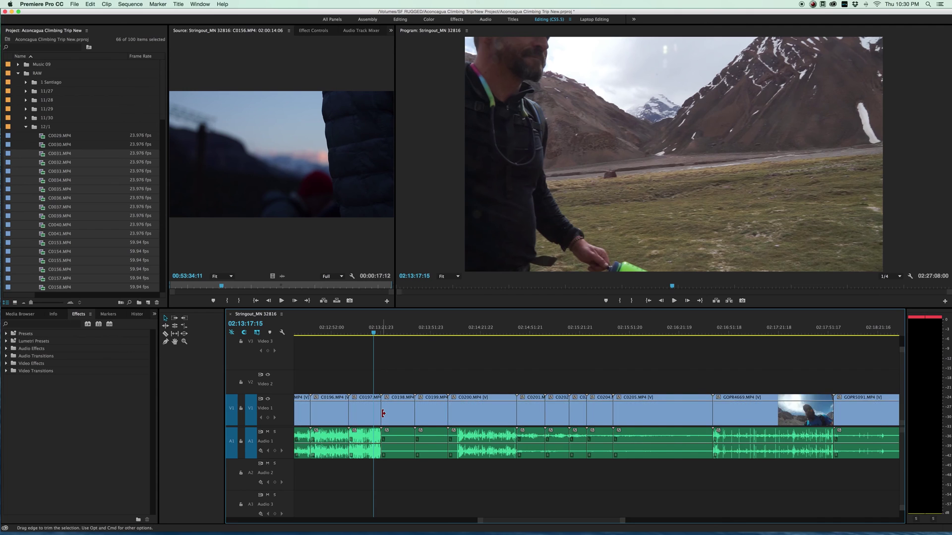
scroll(383, 413, left, 3)
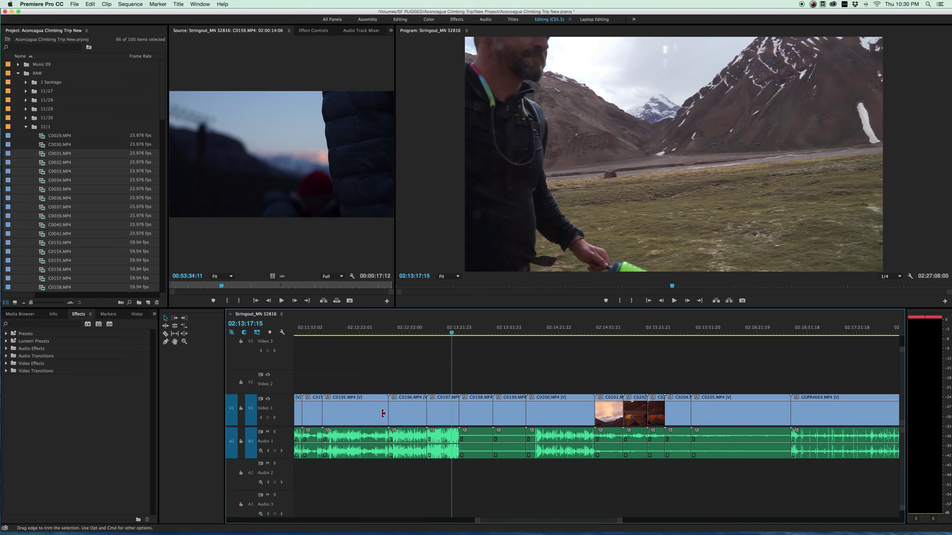
Move the playhead to 02:13:24:17 and nudge it forward to 02:13:26:23.
click(464, 336)
drag(465, 337, 471, 336)
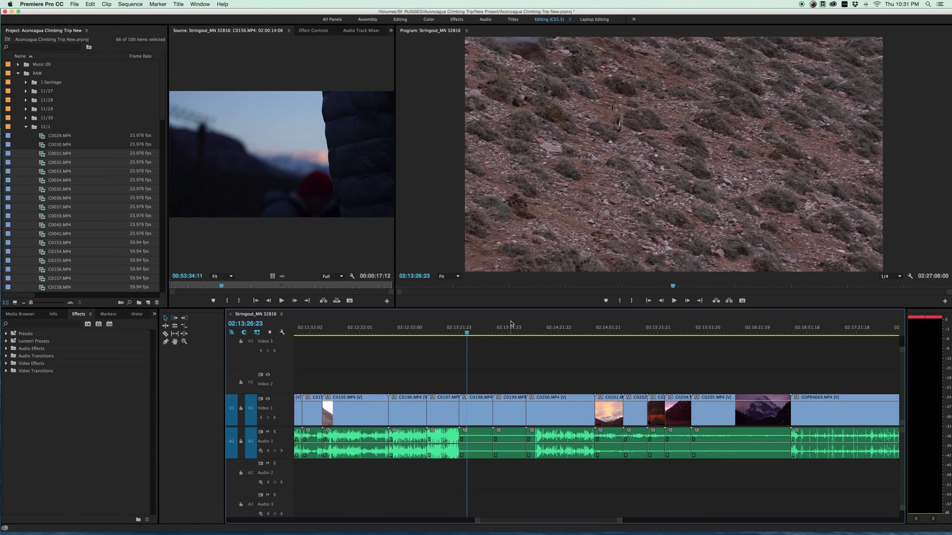
click(555, 333)
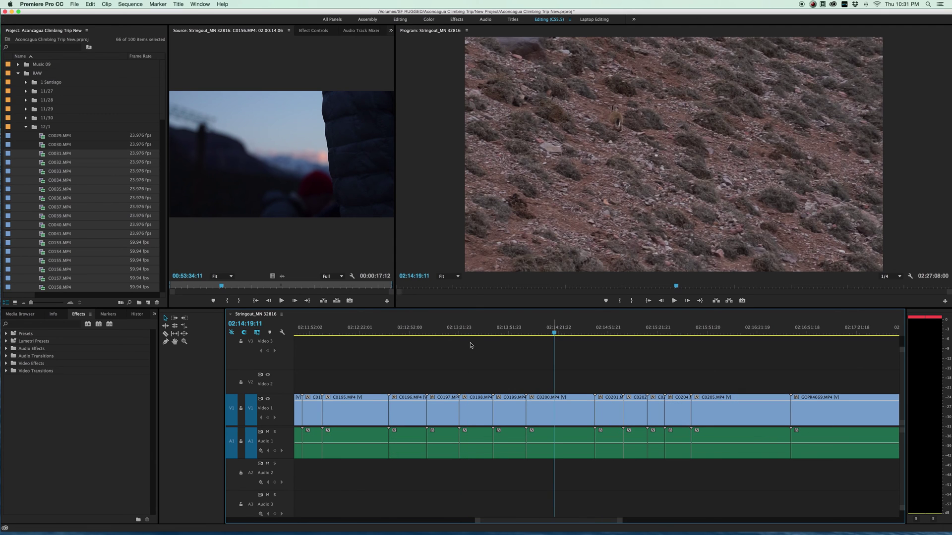
click(10, 5)
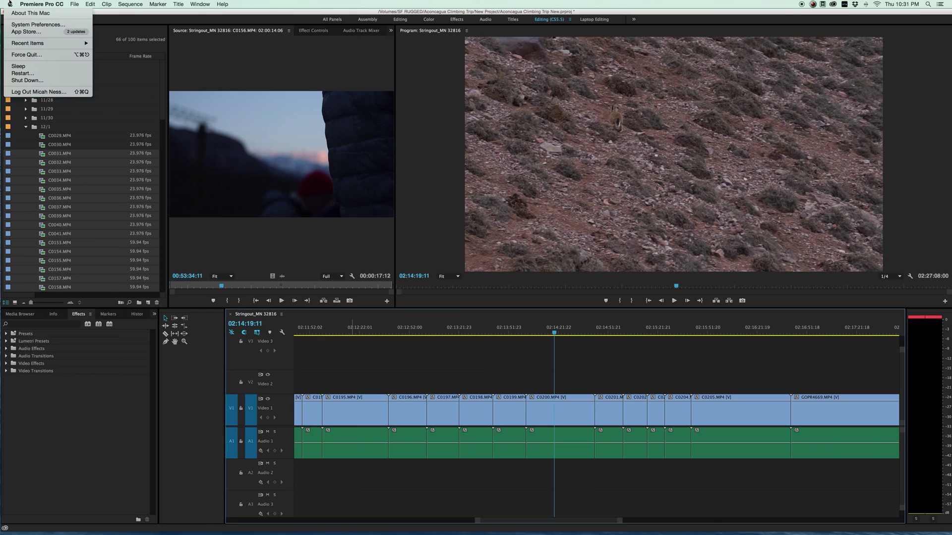
click(30, 15)
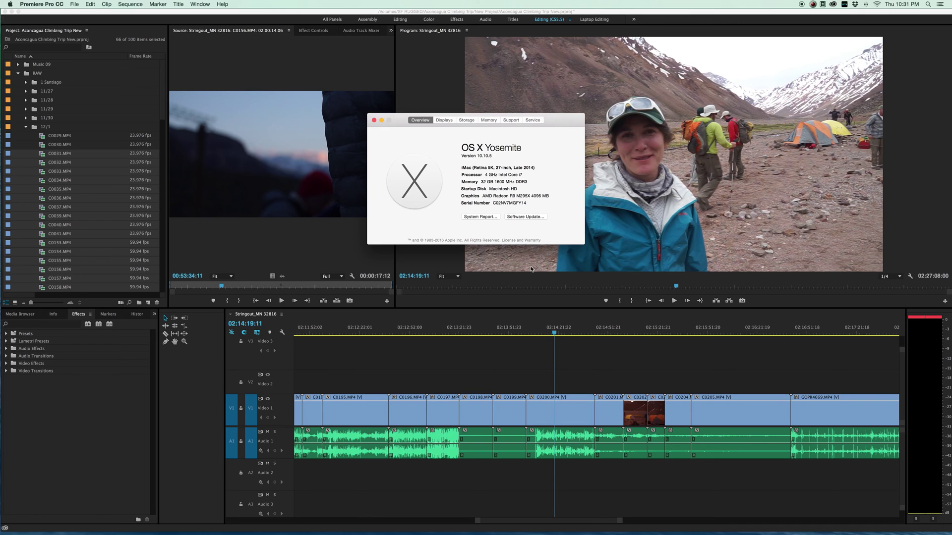
click(374, 121)
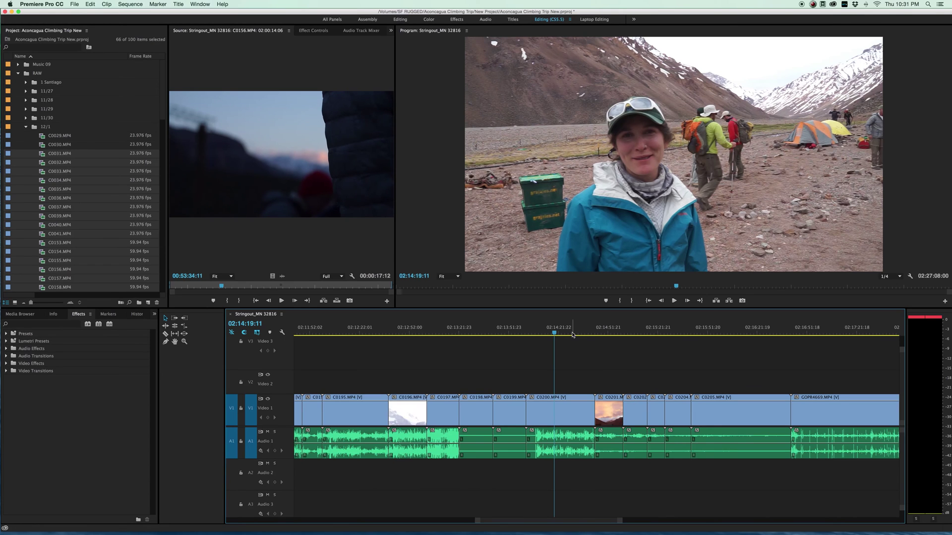
click(74, 3)
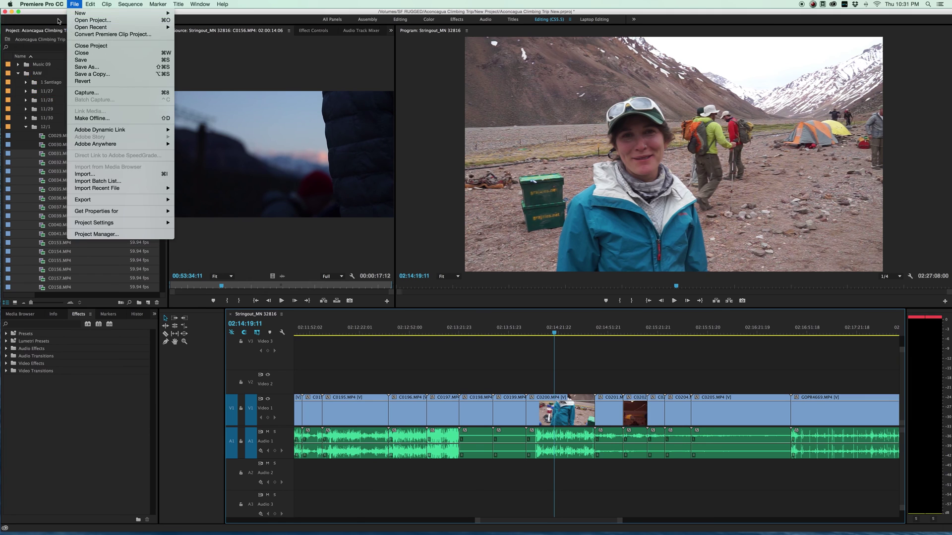
mouse_move(39, 25)
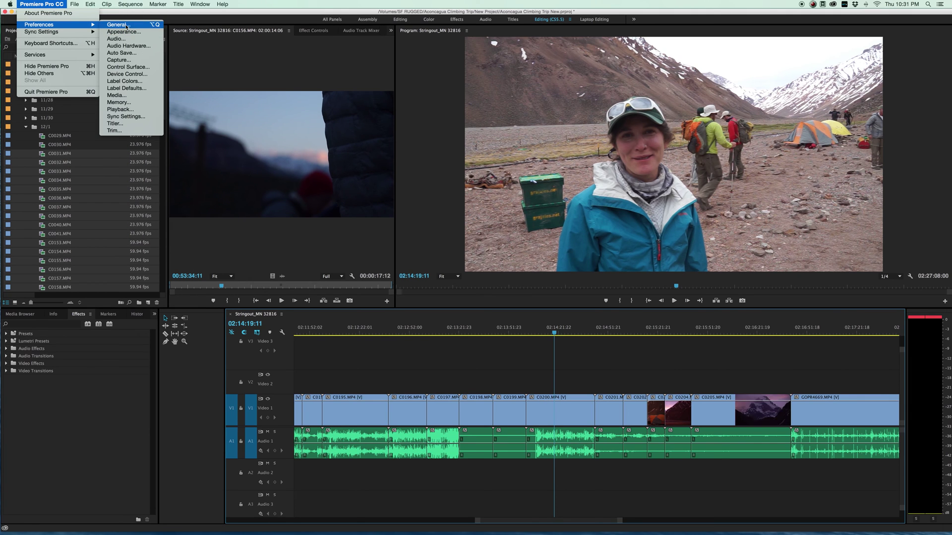
click(117, 102)
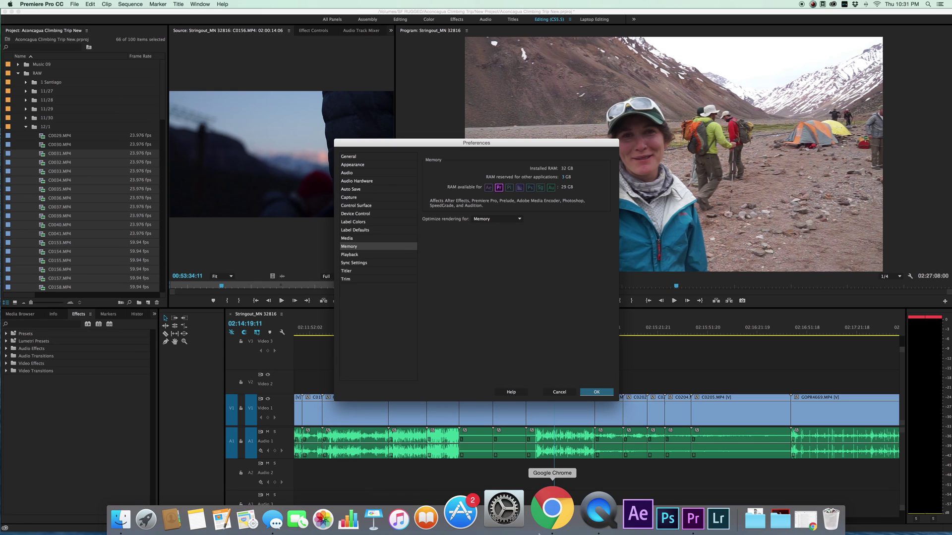
mouse_move(550, 513)
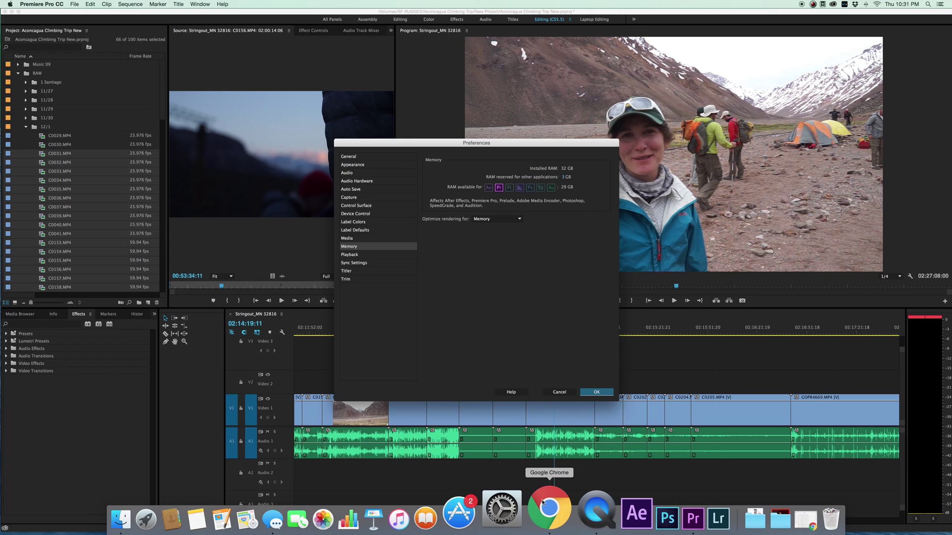
Dismiss the preferences unchanged, save the project, and park the playhead at 02:16:04:15.
click(558, 392)
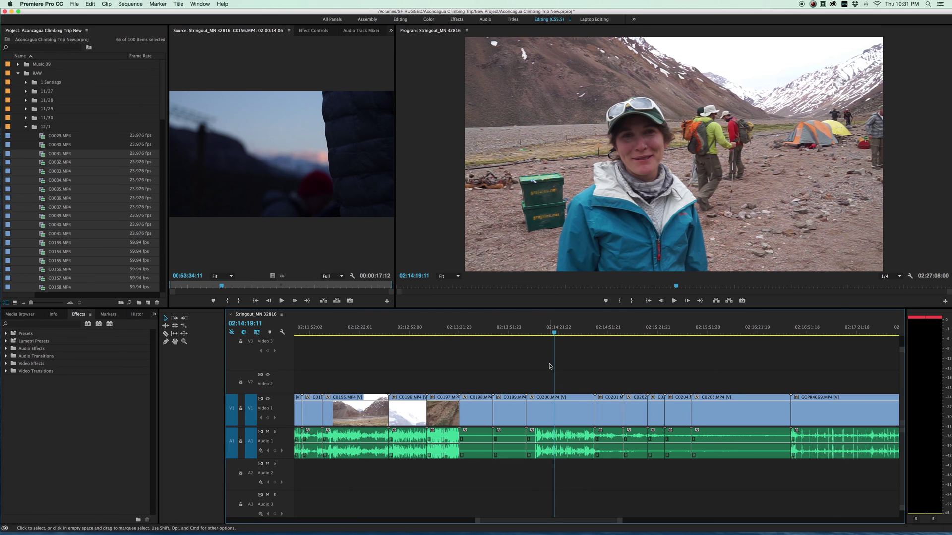
scroll(522, 366, left, 3)
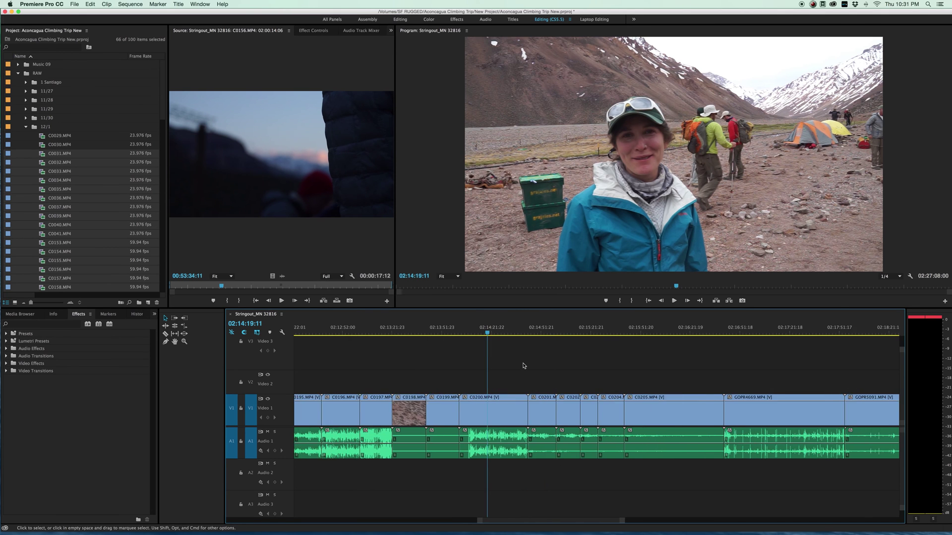
scroll(523, 366, left, 3)
scroll(523, 366, left, 3)
scroll(523, 366, left, 2)
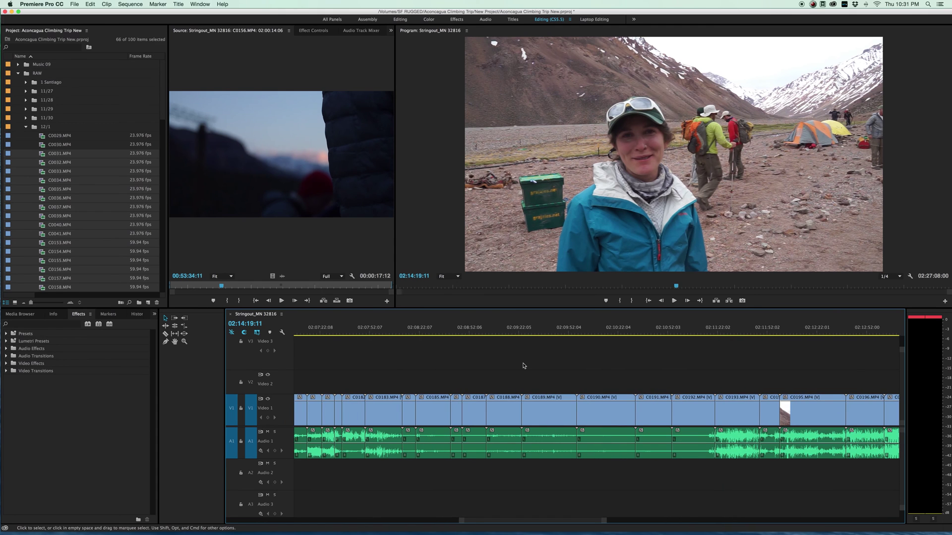
scroll(523, 367, right, 3)
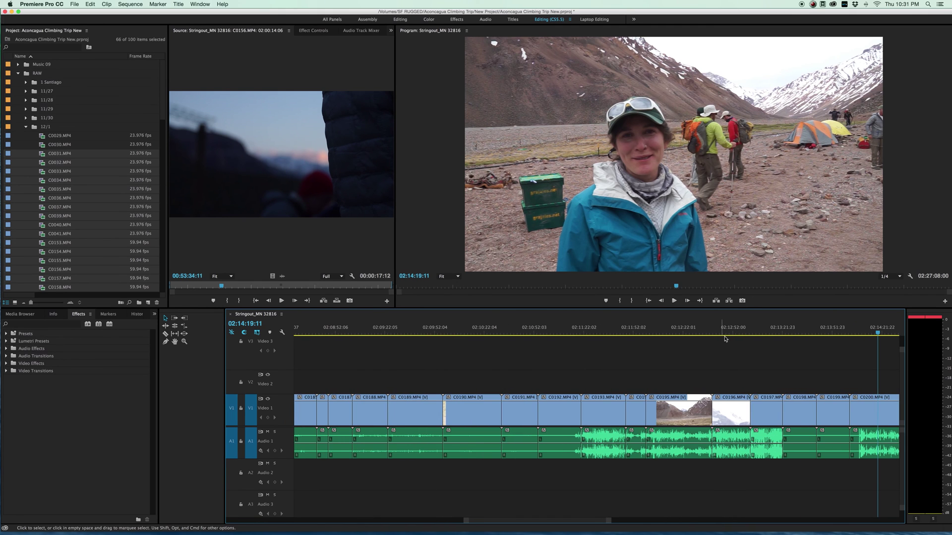
key(super+s)
drag(748, 331, 751, 331)
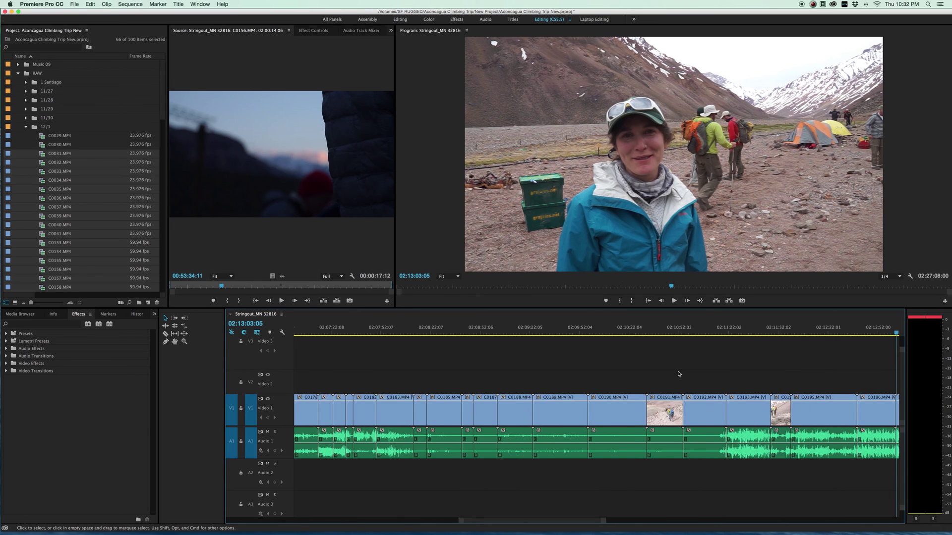
scroll(674, 375, right, 5)
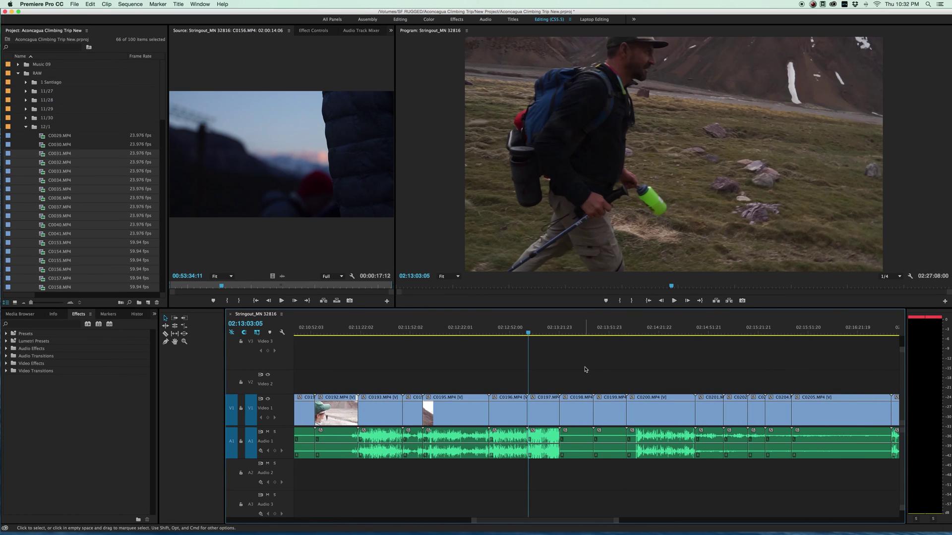
click(607, 331)
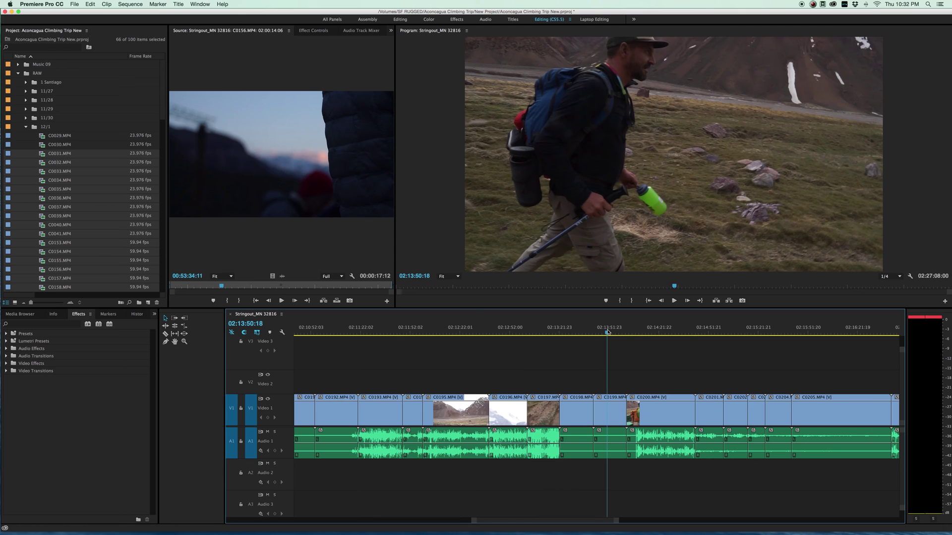
click(658, 332)
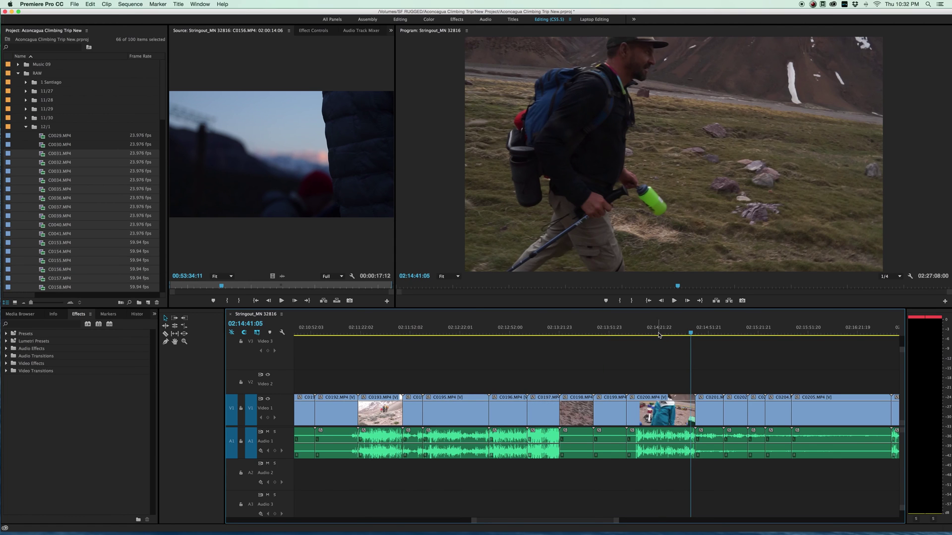
scroll(683, 369, right, 5)
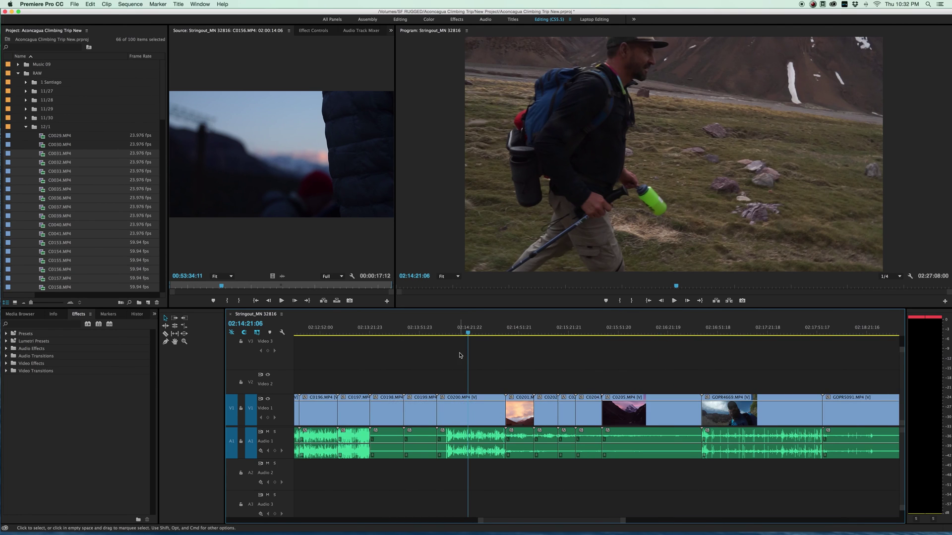
click(638, 333)
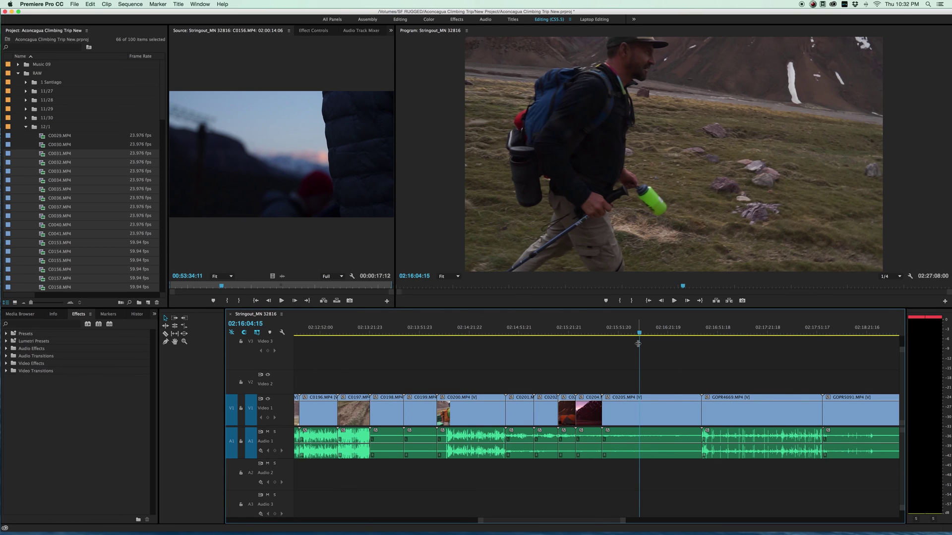
scroll(634, 348, right, 4)
scroll(631, 352, right, 1)
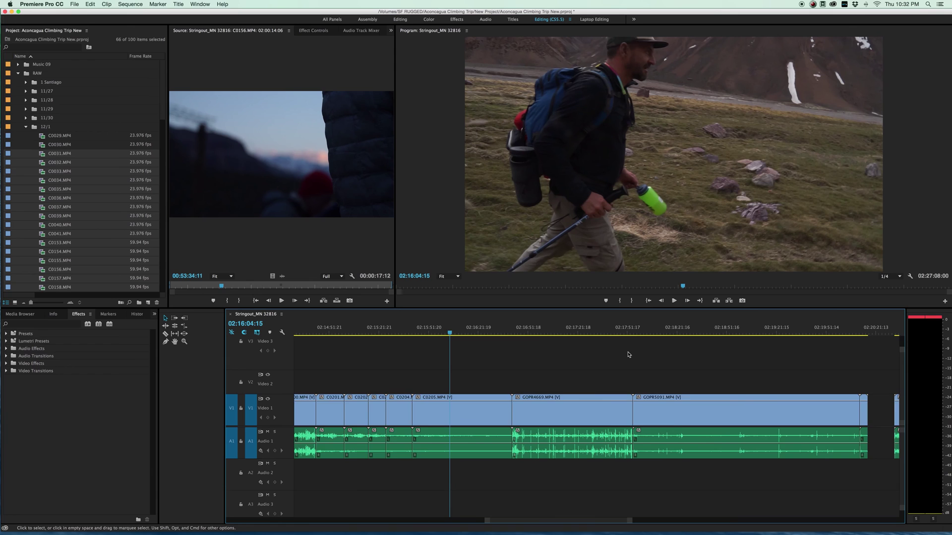
scroll(628, 355, right, 3)
Slide the clip after the gap a few seconds earlier.
click(682, 399)
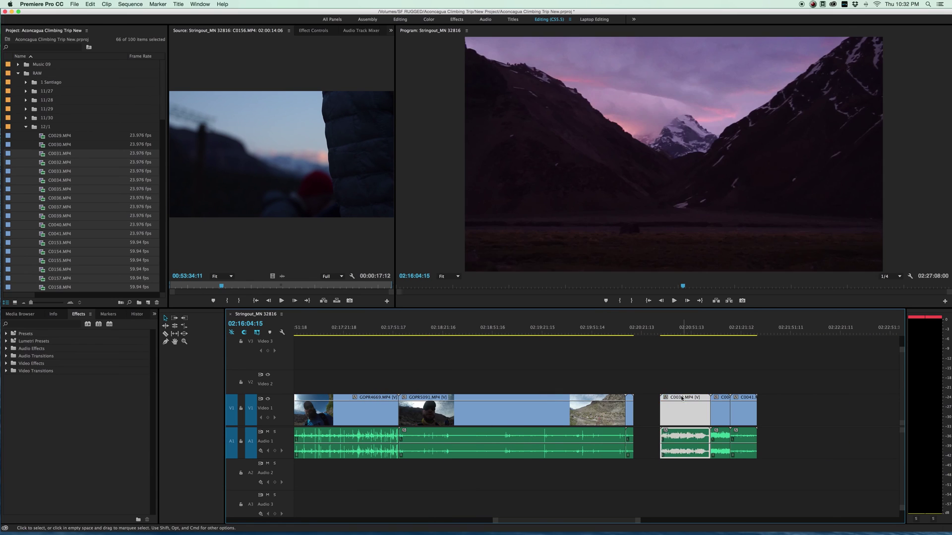
drag(682, 399, 672, 402)
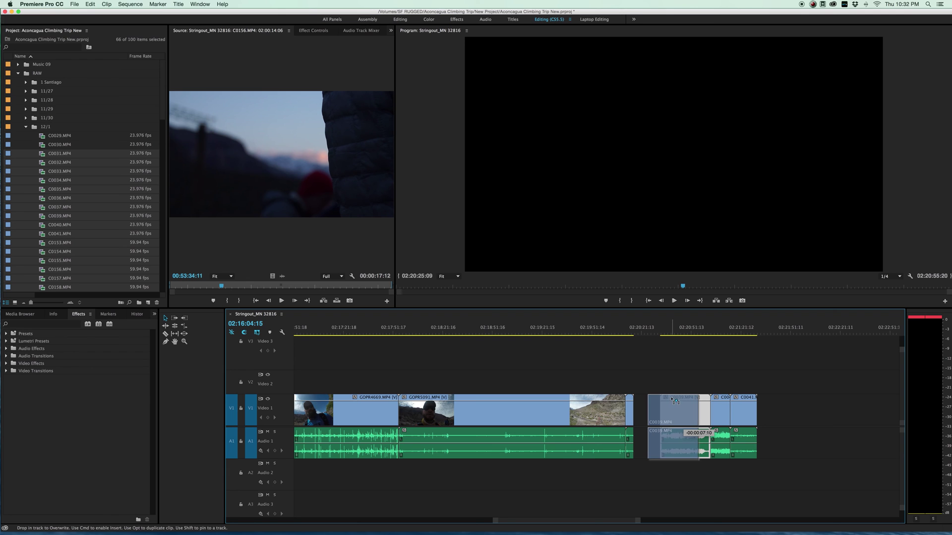
drag(669, 400, 673, 397)
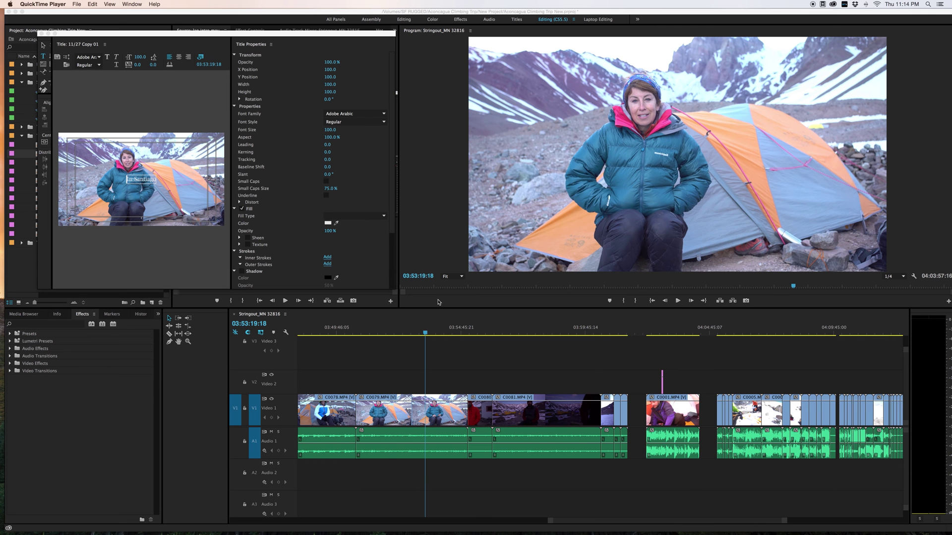